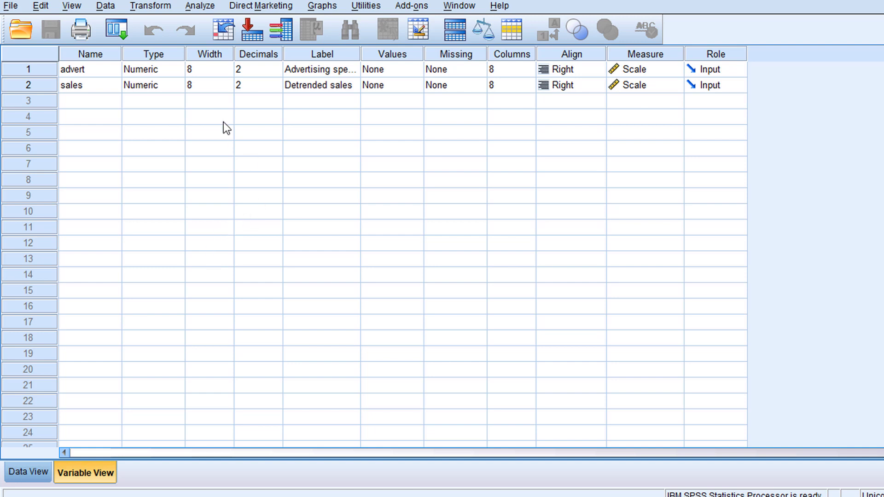
Build a simple scatter plot with Advertising spending on the X-axis and Detrended sales on the Y-axis.
left_click(322, 6)
left_click(331, 22)
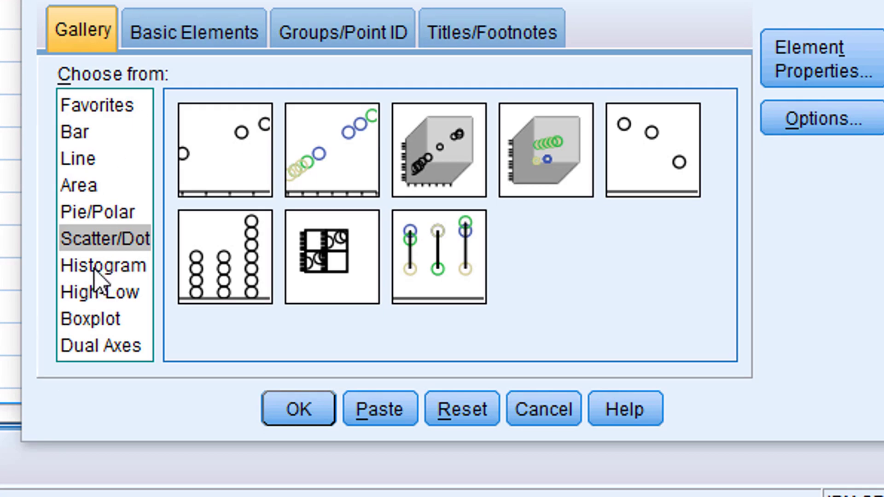
left_click(97, 240)
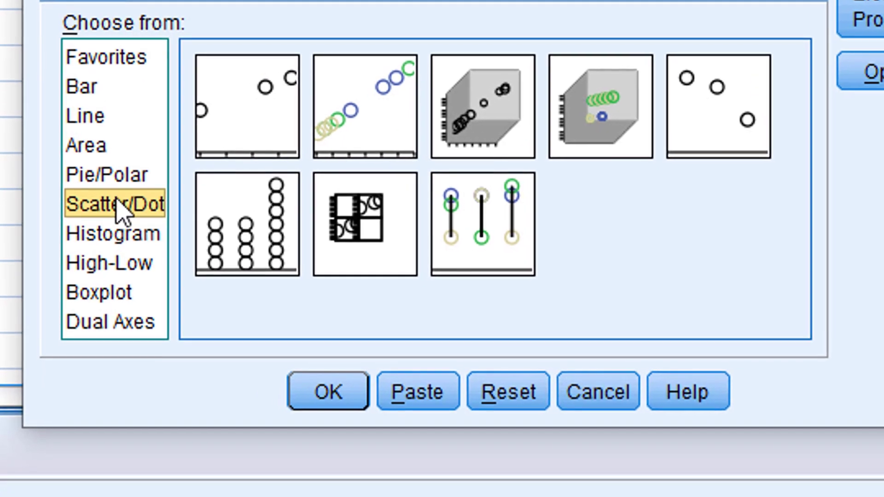
double_click(226, 146)
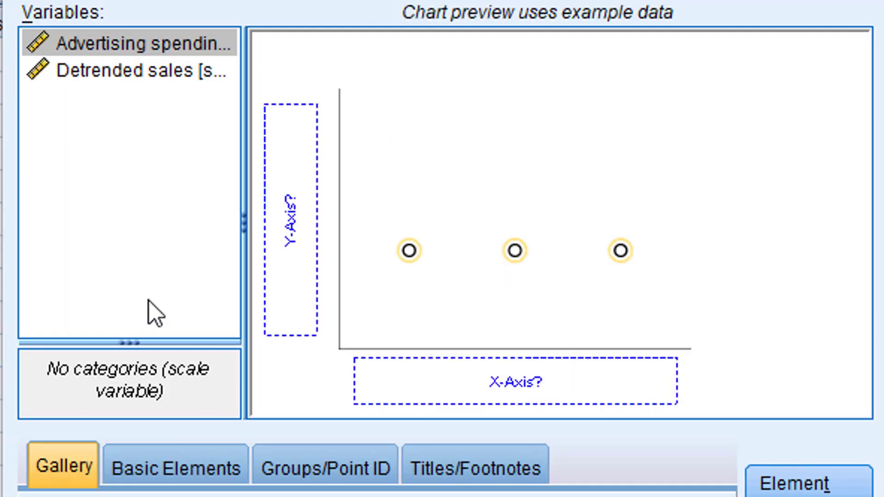
left_click(118, 44)
left_click_drag(119, 44, 453, 382)
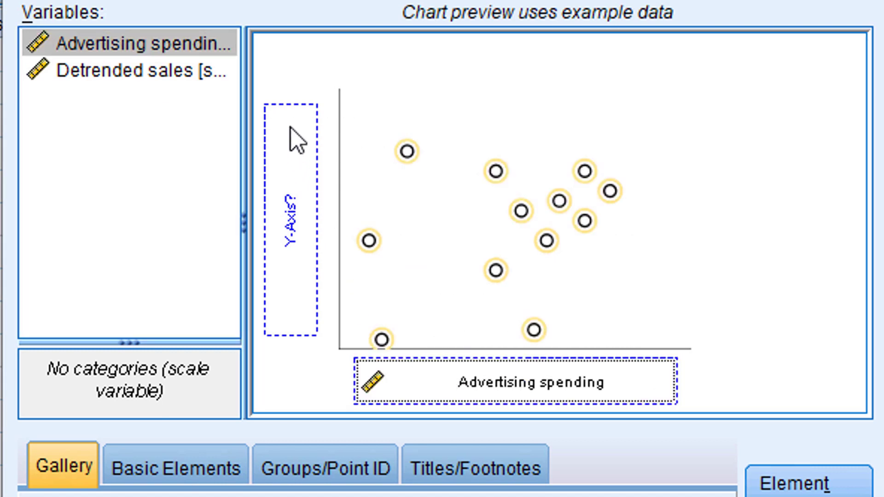
left_click_drag(116, 66, 289, 260)
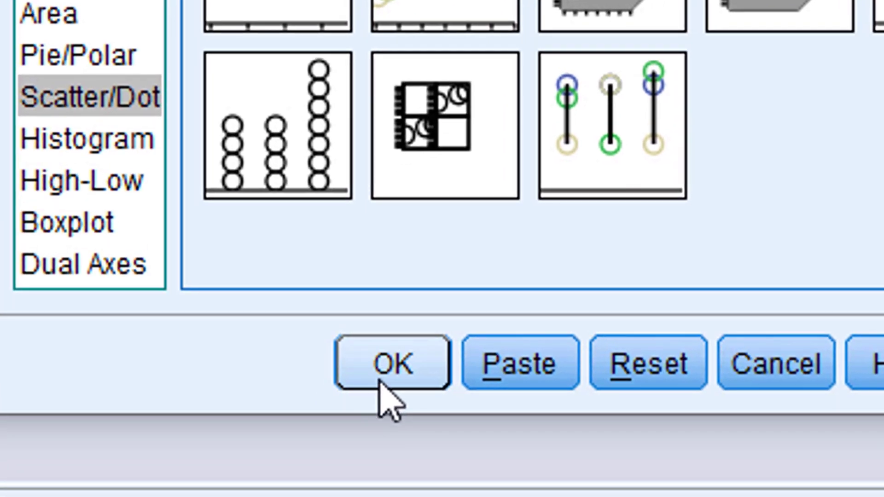
left_click(390, 375)
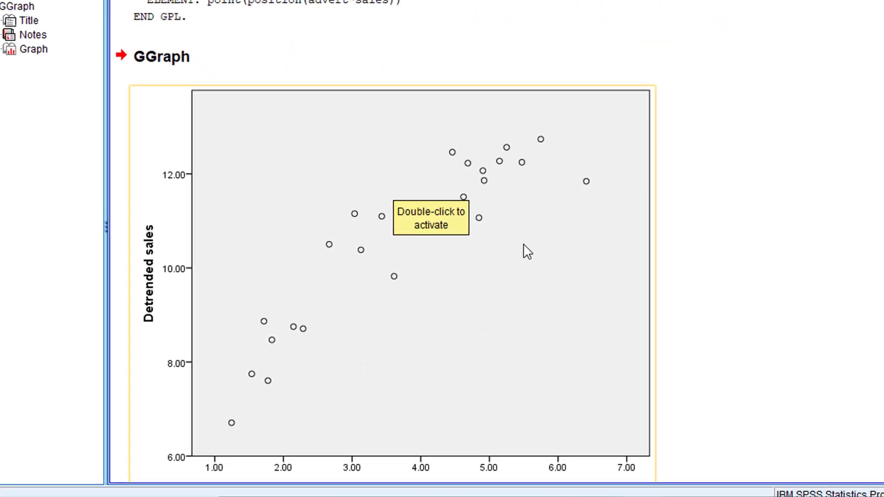
Add a total linear fit line (y=6.55+1.07*x, R² 0.839) to the scatter plot in the Chart Editor.
double_click(339, 250)
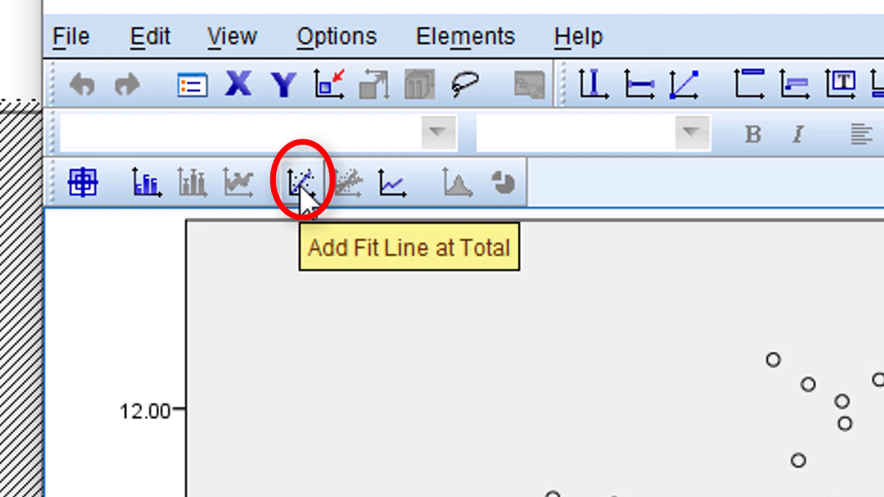
left_click(304, 194)
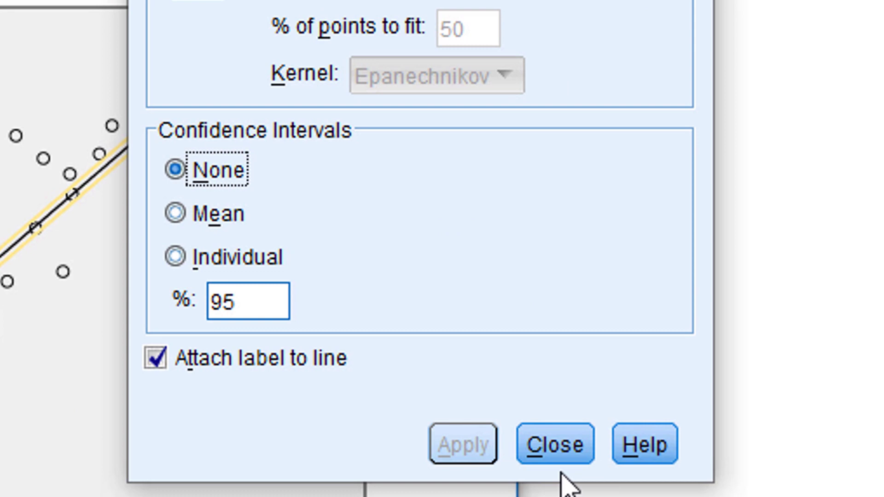
left_click(561, 460)
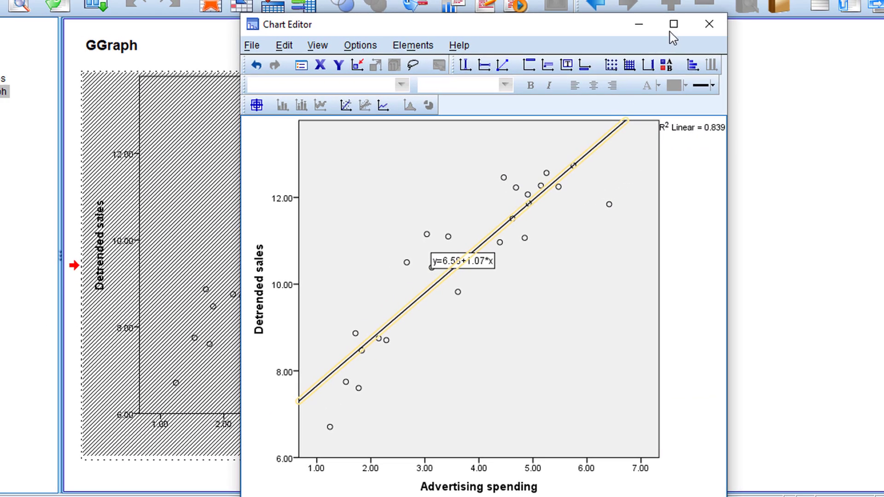
left_click(673, 27)
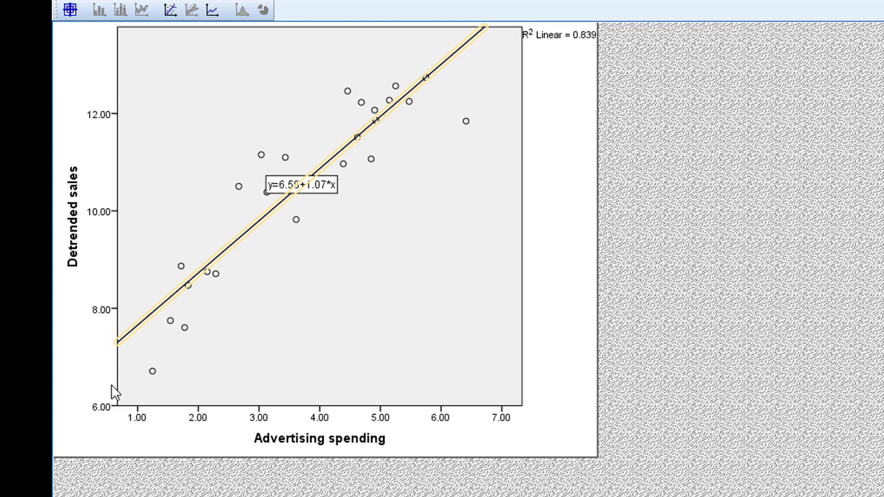
key("alt+F4")
left_click(364, 11)
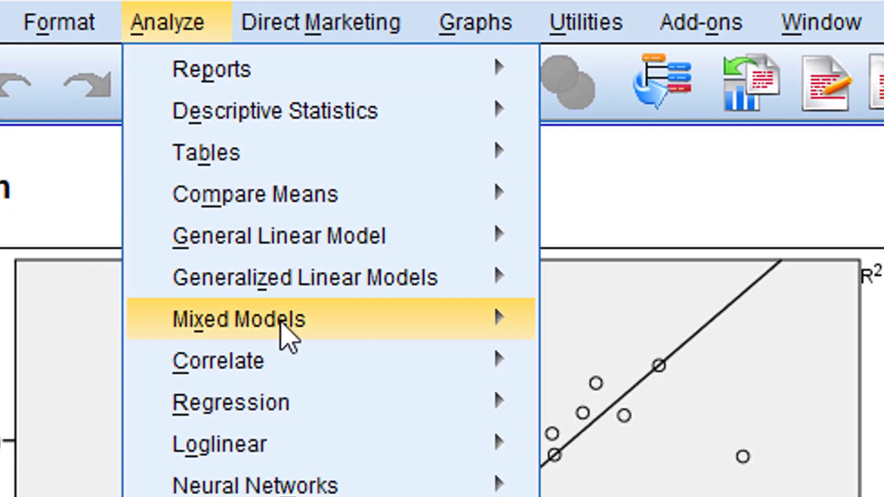
Run a bivariate Pearson correlation of Advertising spending and Detrended sales, giving r = .916.
mouse_move(360, 469)
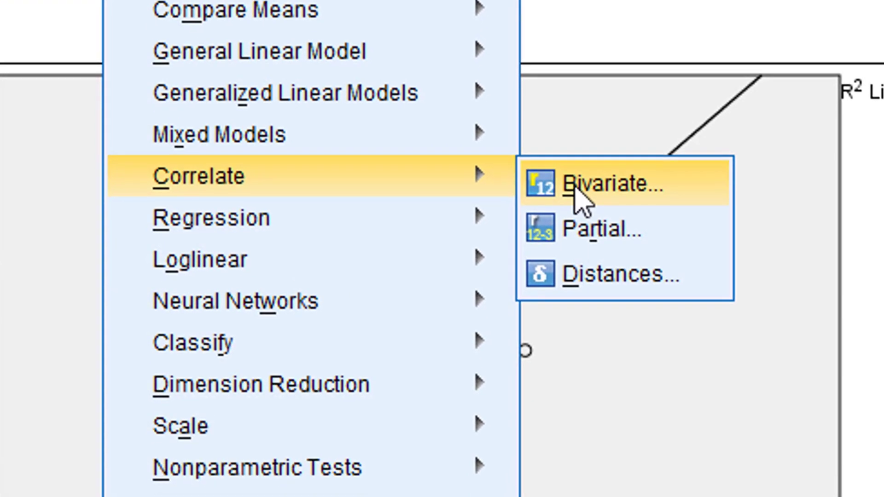
left_click(576, 189)
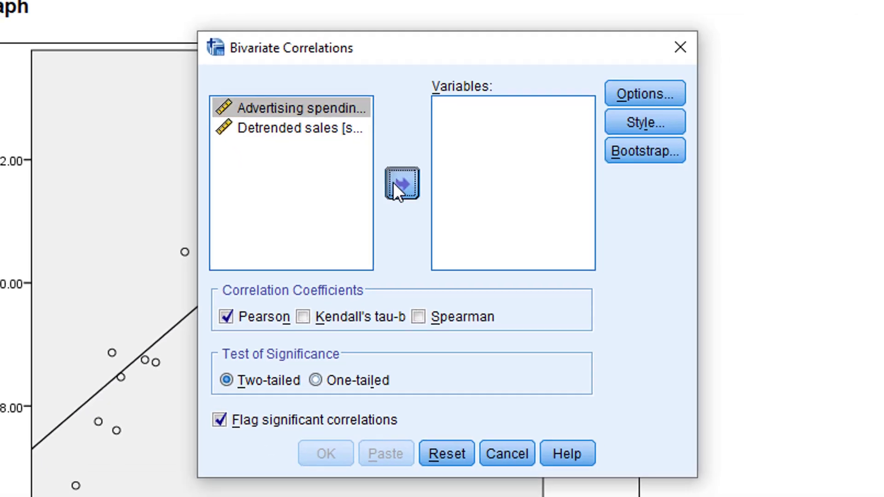
left_click(399, 184)
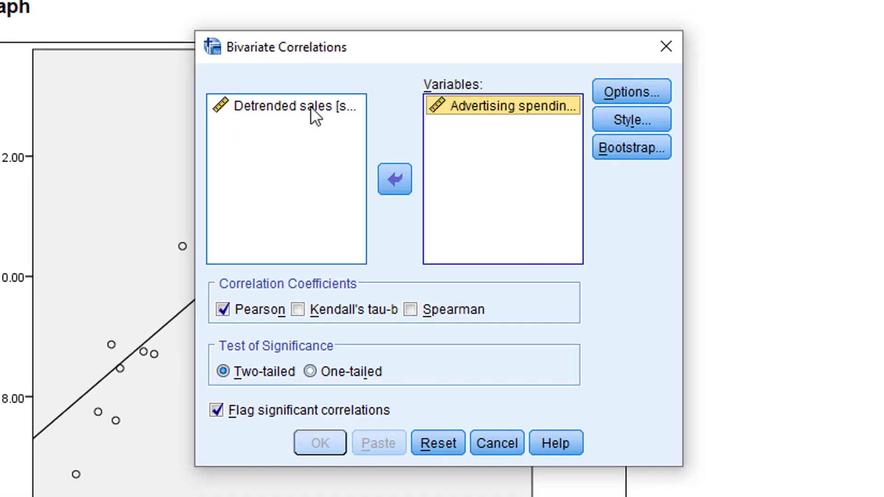
left_click(316, 108)
left_click(402, 184)
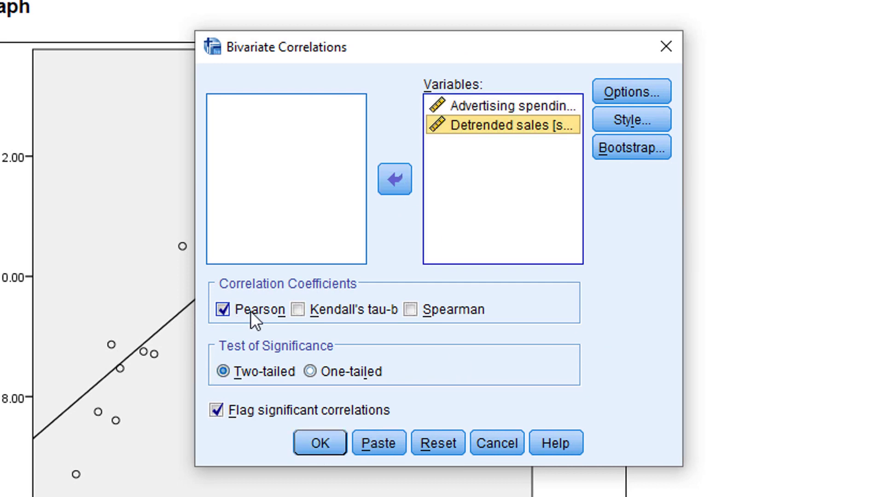
left_click(311, 446)
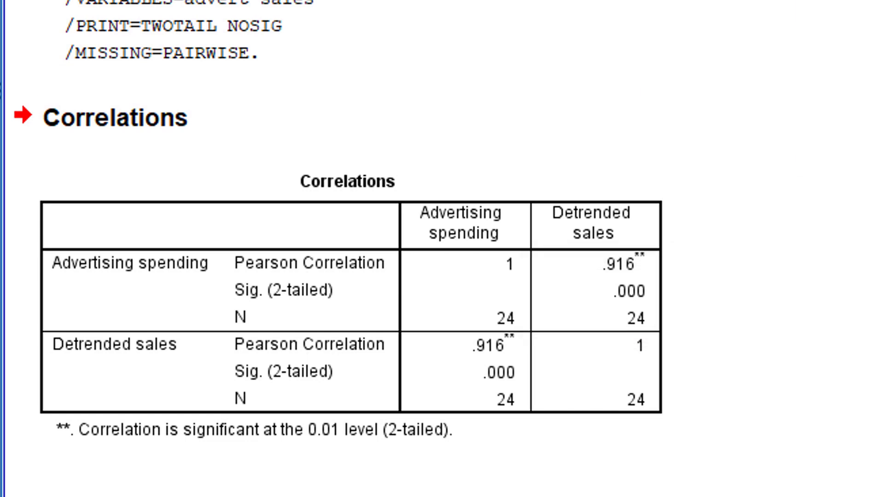
Run a linear regression with Detrended sales as dependent and Advertising spending as predictor.
left_click(268, 0)
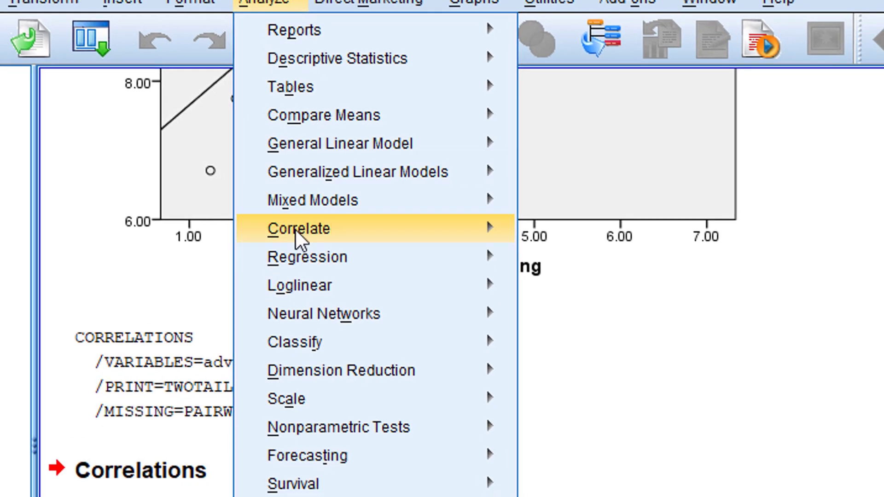
mouse_move(317, 282)
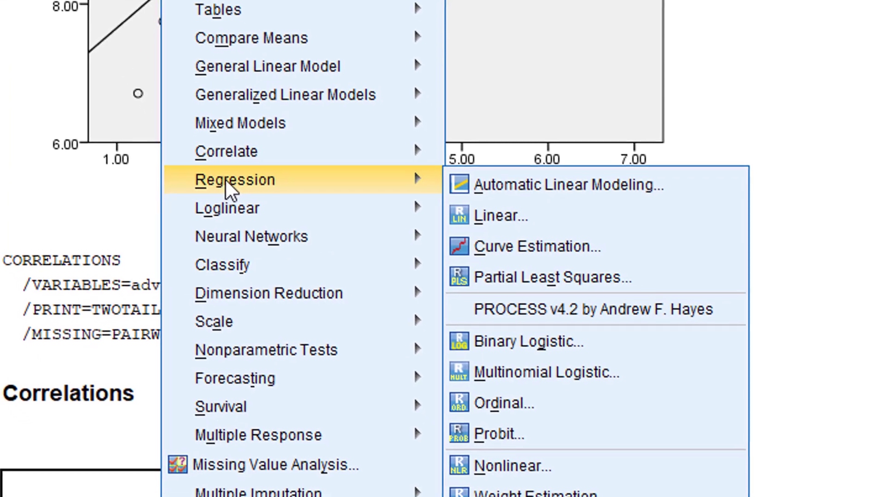
left_click(485, 213)
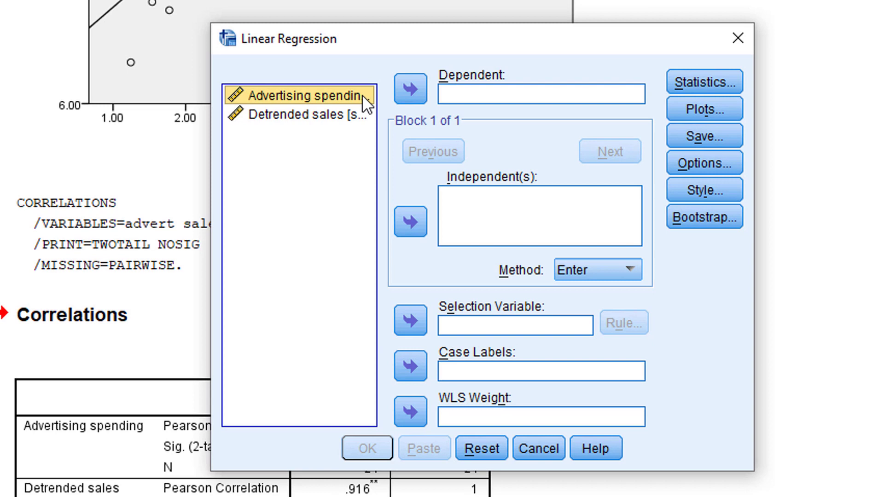
left_click(300, 115)
left_click(411, 87)
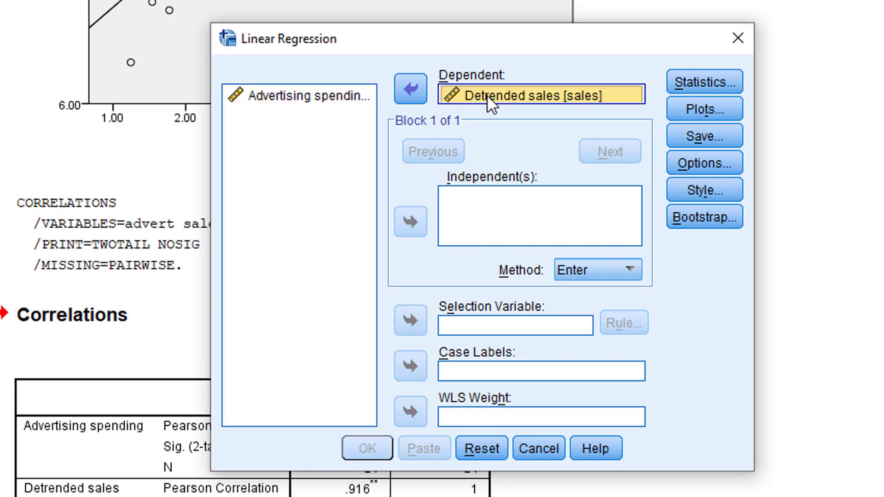
left_click(297, 98)
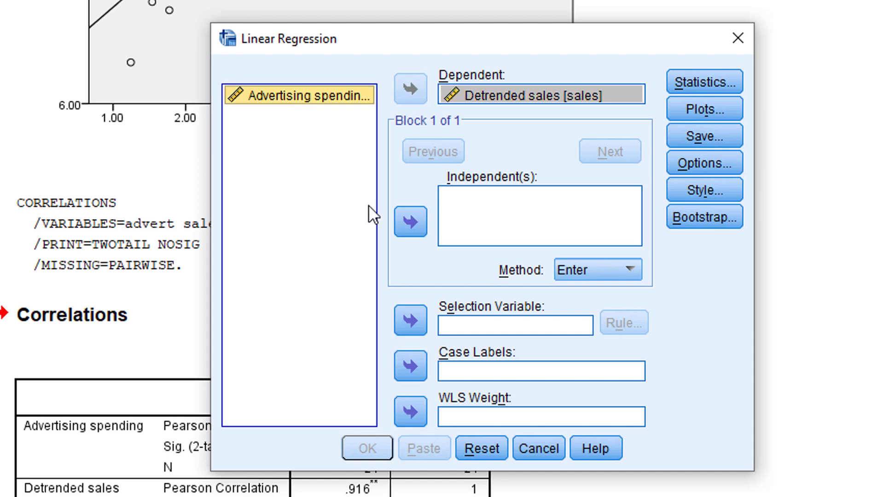
left_click(407, 220)
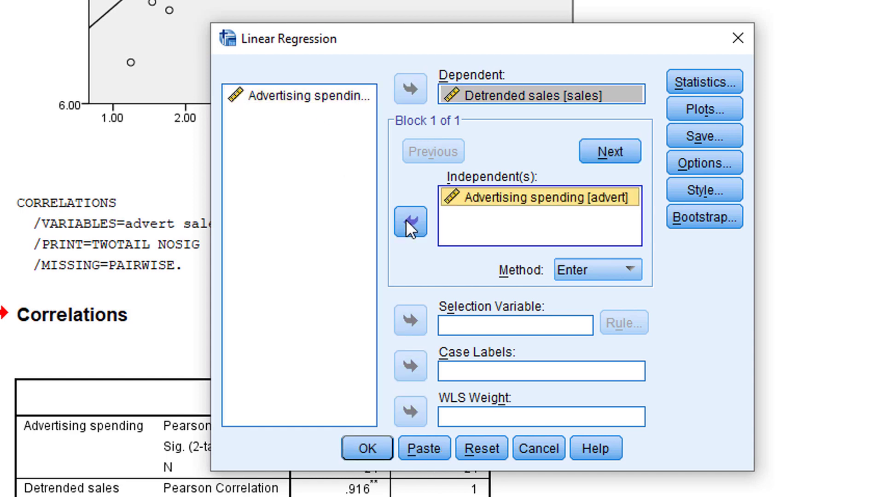
left_click(367, 450)
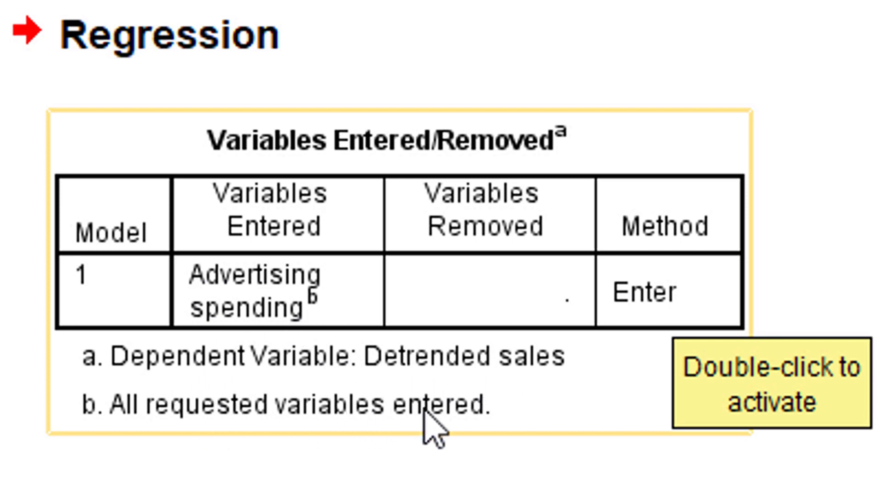
Move to the next regression output item to review R Square .839 and F 114.548.
key("Down")
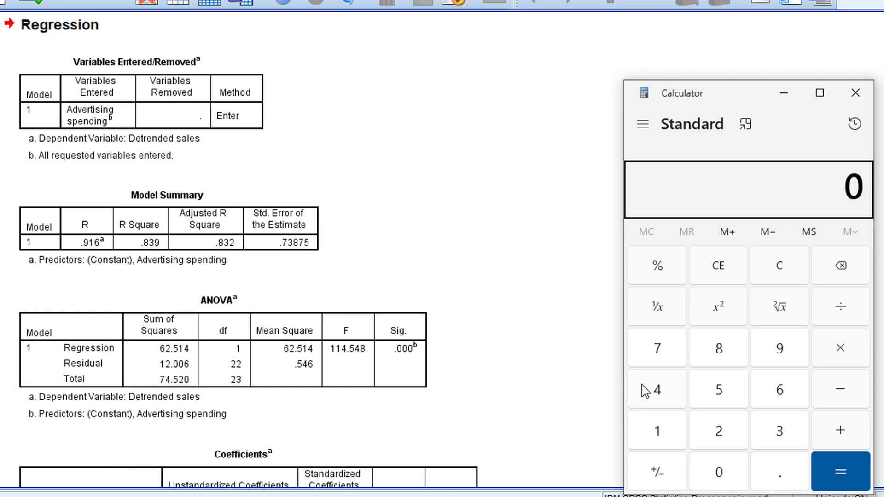
Compute 0.839 × 100 in Calculator to get 83.9.
left_click(771, 477)
left_click(727, 361)
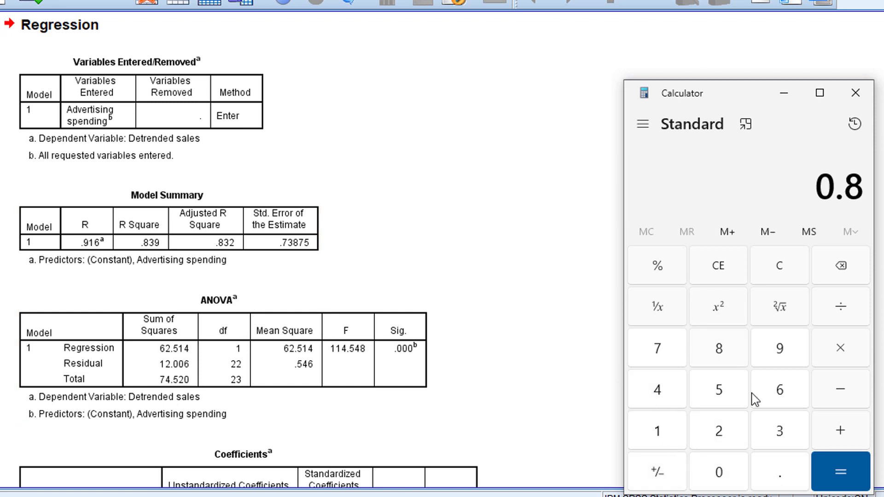
left_click(782, 430)
left_click(782, 359)
left_click(841, 348)
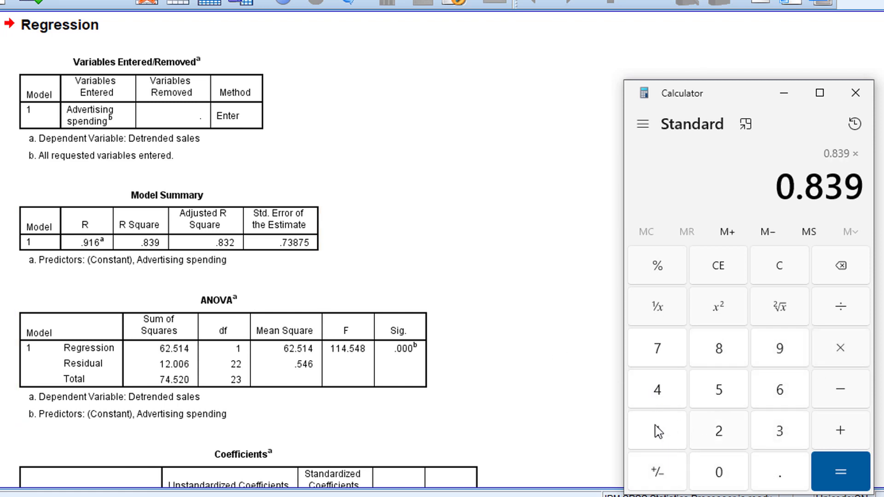
left_click(657, 431)
left_click(712, 470)
left_click(711, 470)
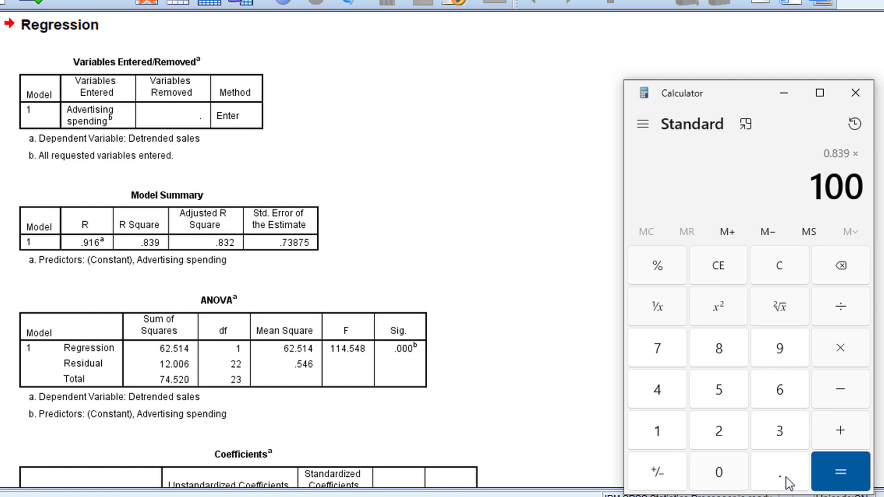
left_click(834, 476)
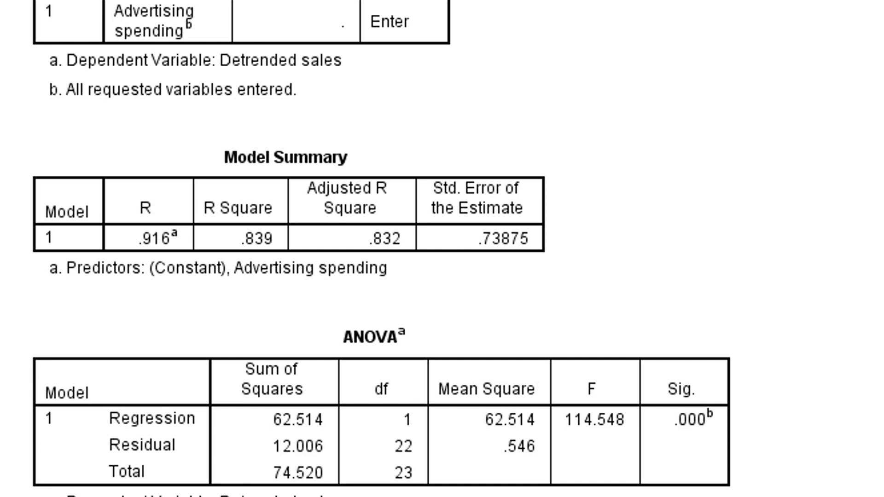
scroll(336, 311, "down", 3)
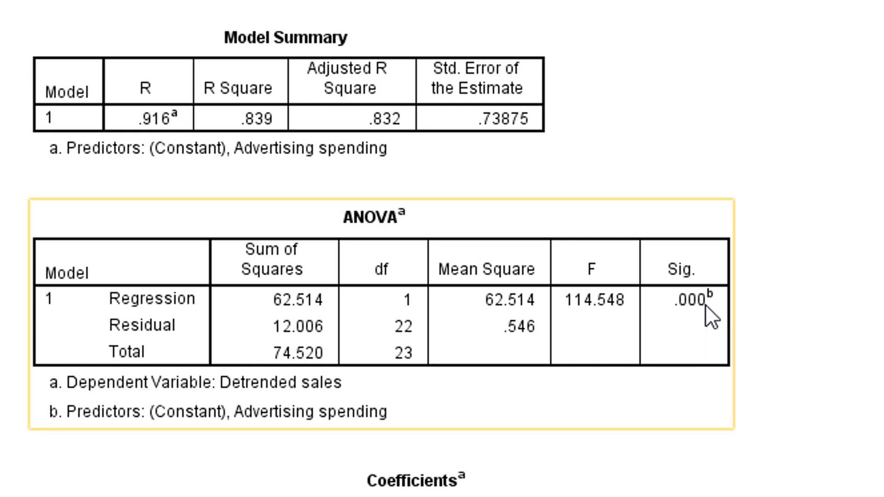
scroll(705, 304, "down", 3)
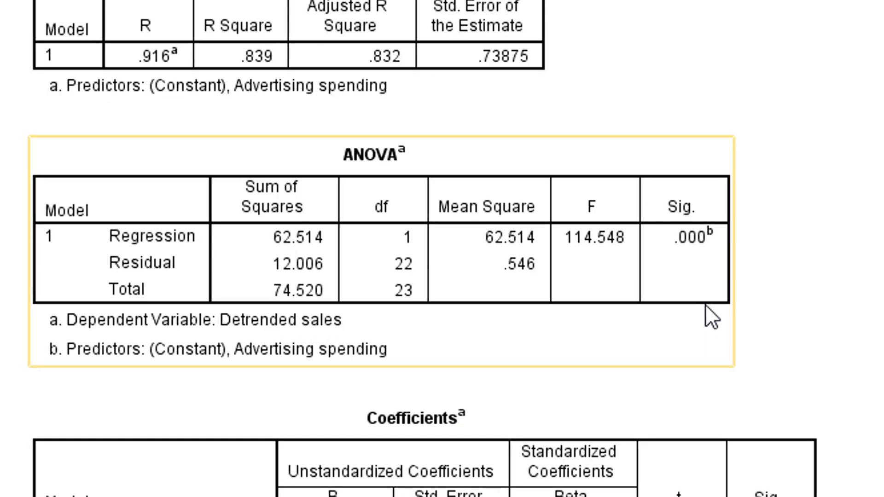
key("Down")
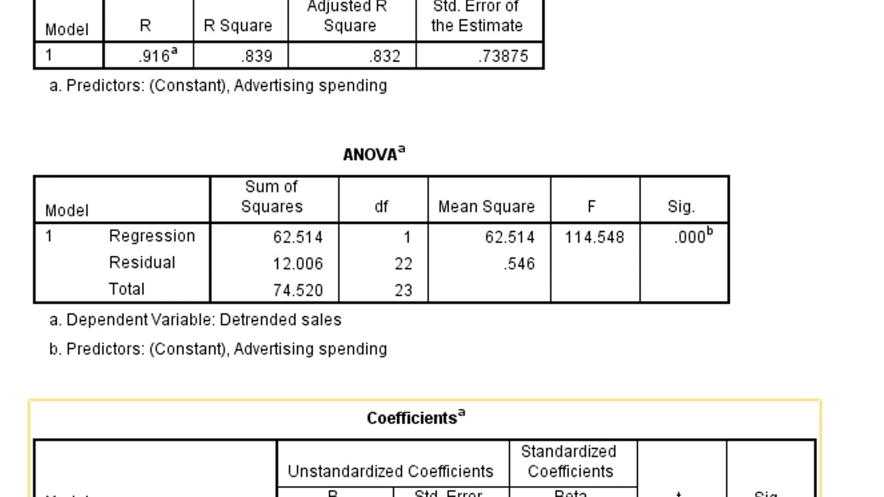